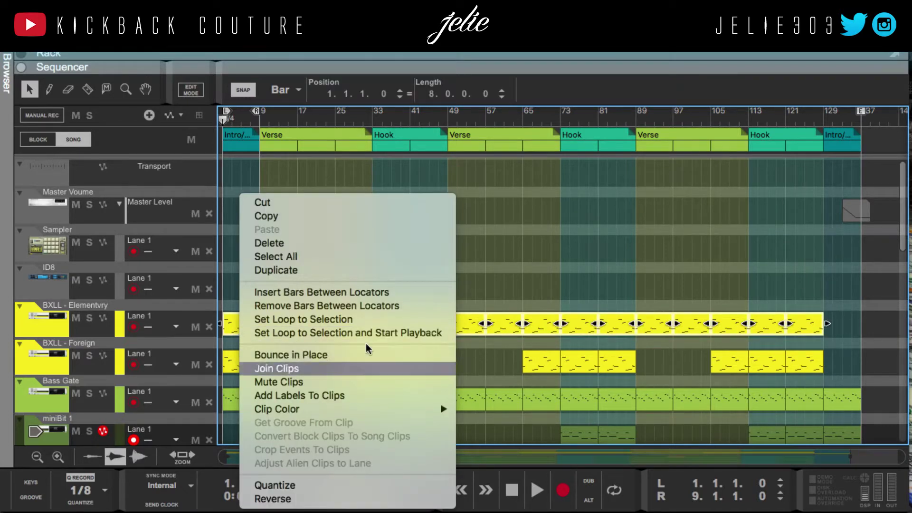
Step: Dismiss the clip context menu, deselect the clip, and open the File menu
{"action": "left_click", "coordinate": [486, 245]}
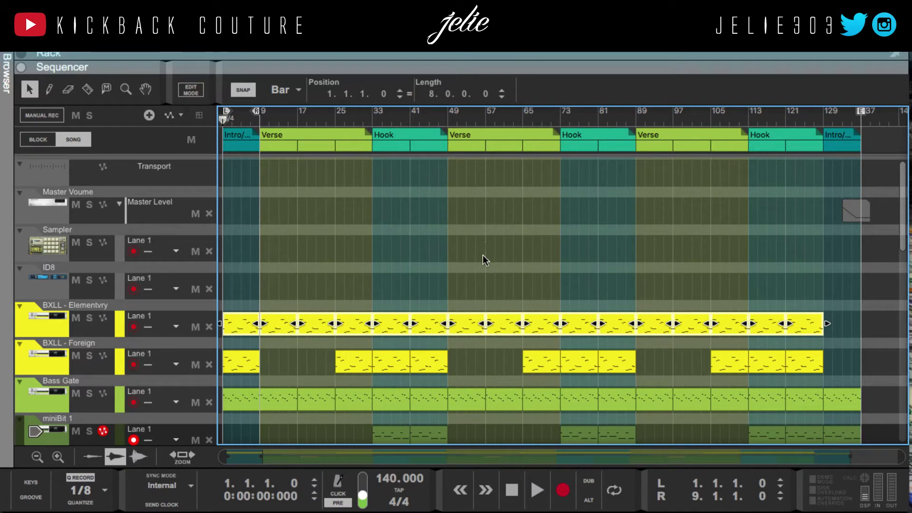
{"action": "left_click", "coordinate": [464, 256]}
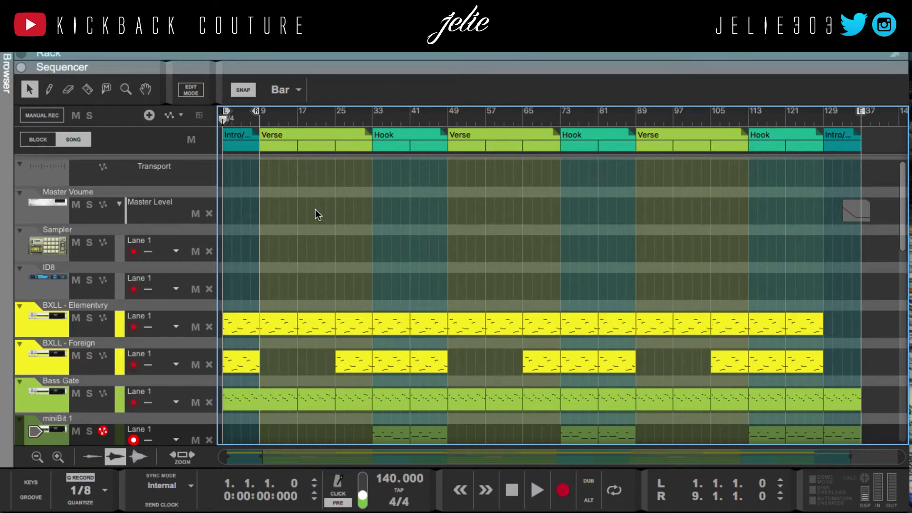
{"action": "left_click", "coordinate": [93, 45]}
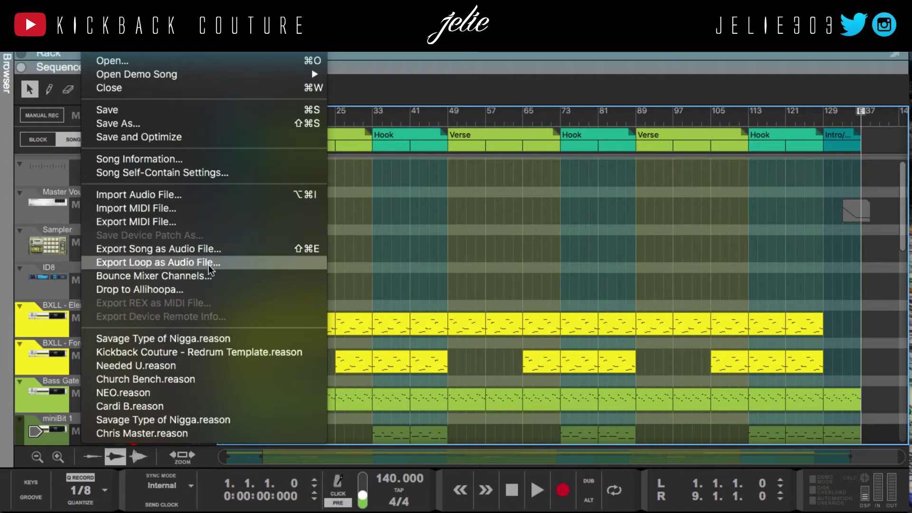
Step: Open the Bounce Mixer Channels settings and set the file type to WAVE
{"action": "key", "text": "Escape"}
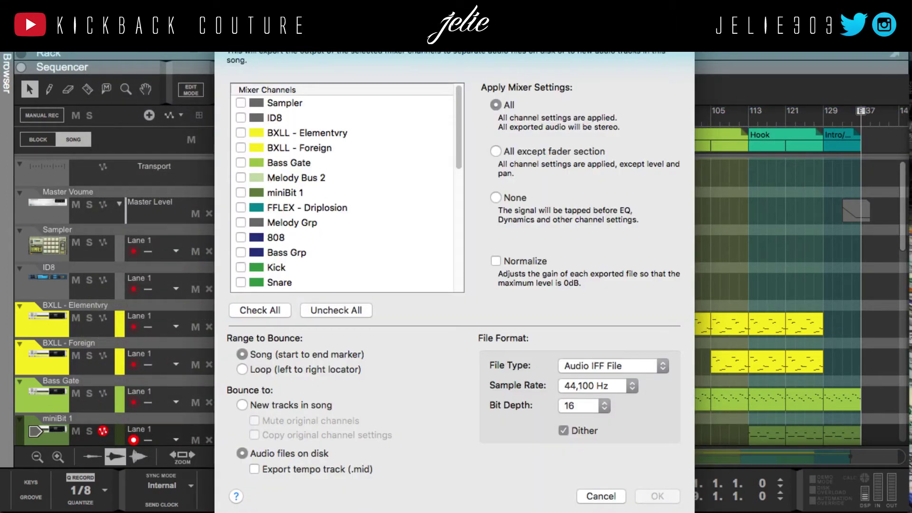
{"action": "left_click", "coordinate": [583, 369]}
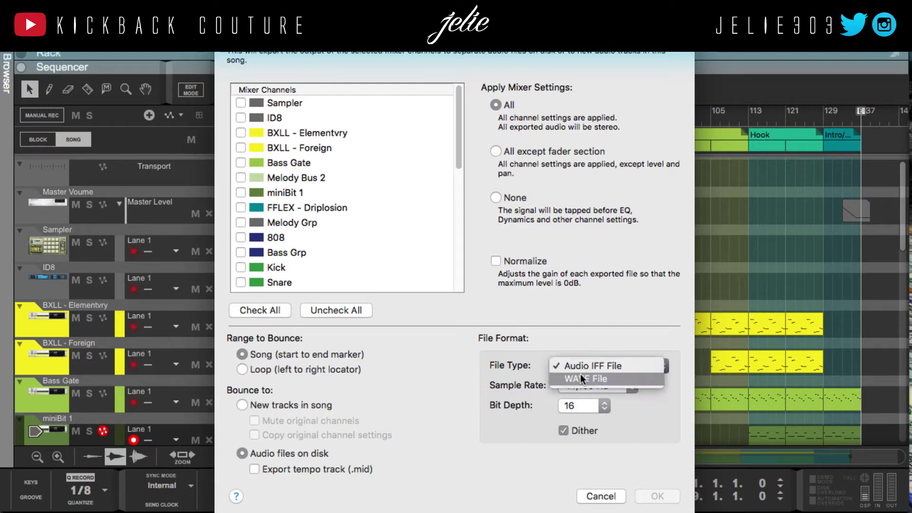
{"action": "left_click", "coordinate": [580, 375]}
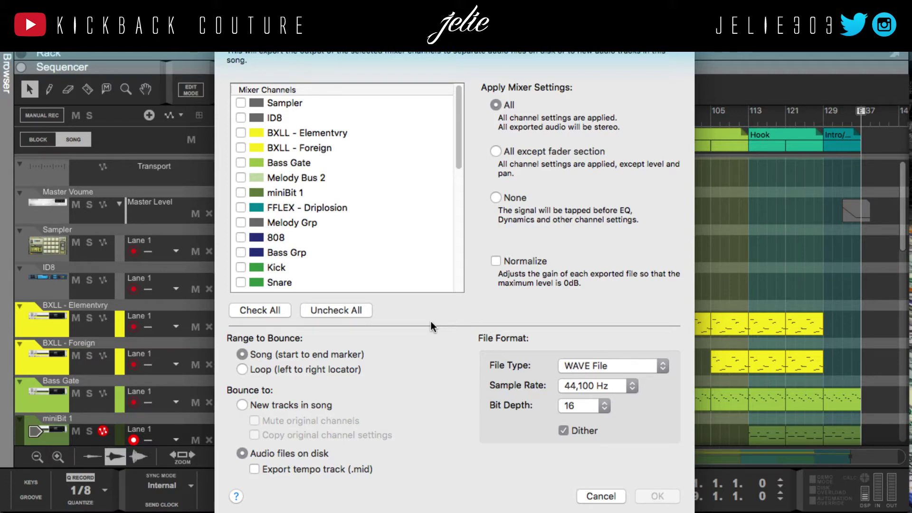
Step: Tick all mixer channels, then exclude Sampler and ID8 from the bounce
{"action": "scroll", "coordinate": [380, 259], "scroll_direction": "down", "scroll_amount": 10}
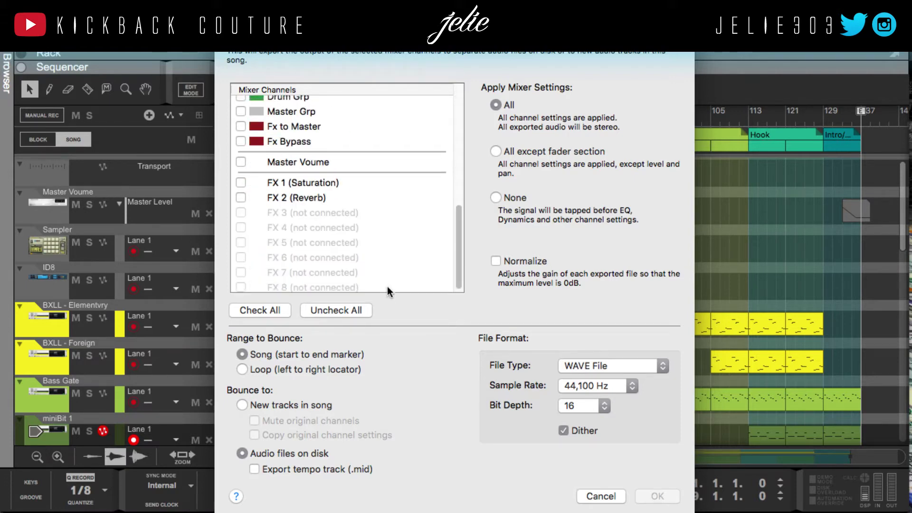
{"action": "scroll", "coordinate": [278, 214], "scroll_direction": "up", "scroll_amount": 2}
{"action": "scroll", "coordinate": [265, 216], "scroll_direction": "up", "scroll_amount": 5}
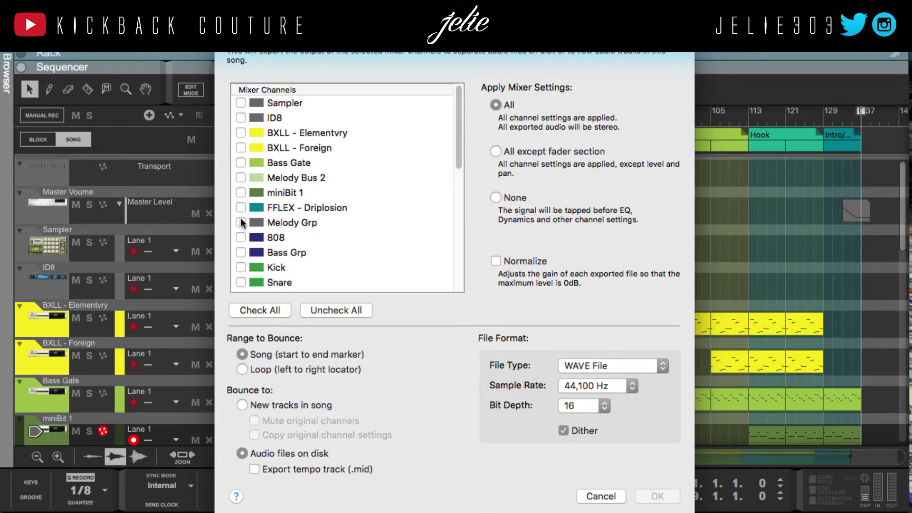
{"action": "left_click", "coordinate": [257, 308]}
{"action": "left_click", "coordinate": [240, 118]}
{"action": "left_click", "coordinate": [241, 102]}
{"action": "scroll", "coordinate": [258, 184], "scroll_direction": "down", "scroll_amount": 1}
{"action": "scroll", "coordinate": [258, 185], "scroll_direction": "up", "scroll_amount": 1}
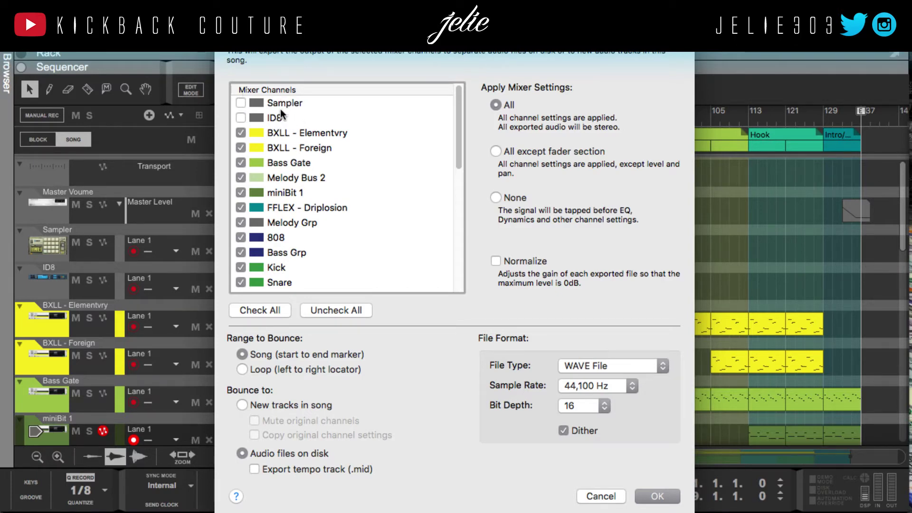
Step: Exclude Melody Bus 2 and Melody Grp from the bounce
{"action": "scroll", "coordinate": [266, 173], "scroll_direction": "down", "scroll_amount": 1}
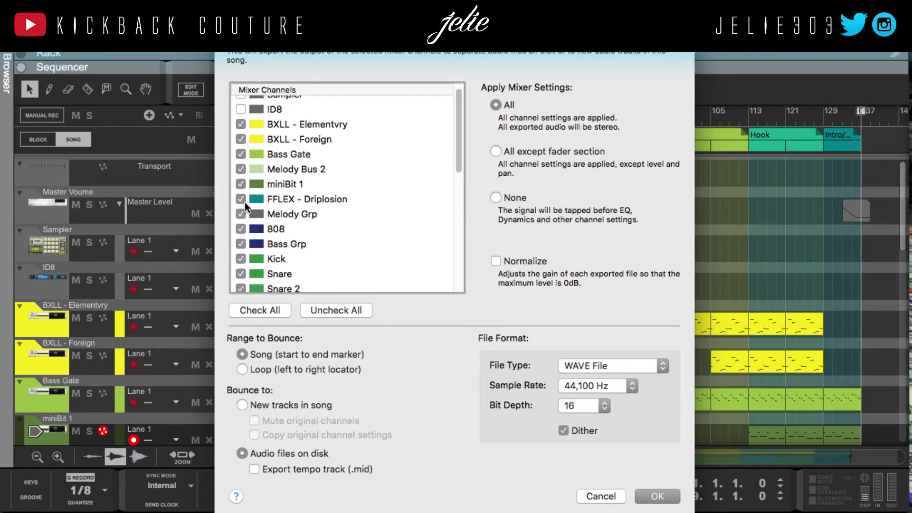
{"action": "scroll", "coordinate": [243, 226], "scroll_direction": "down", "scroll_amount": 1}
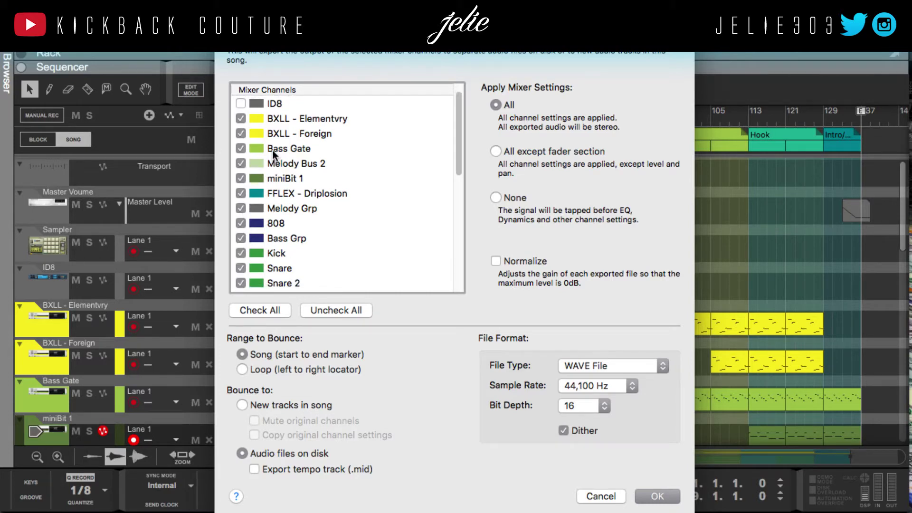
{"action": "scroll", "coordinate": [280, 118], "scroll_direction": "down", "scroll_amount": 1}
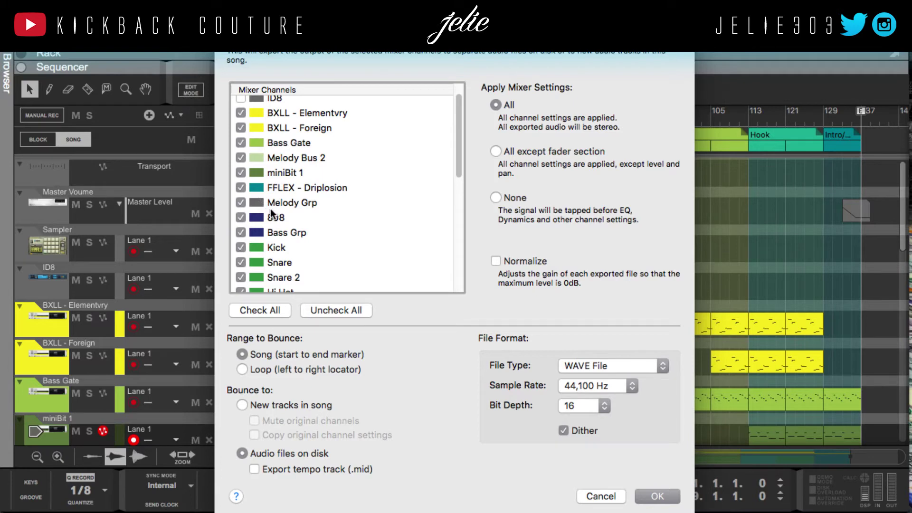
{"action": "scroll", "coordinate": [260, 219], "scroll_direction": "down", "scroll_amount": 1}
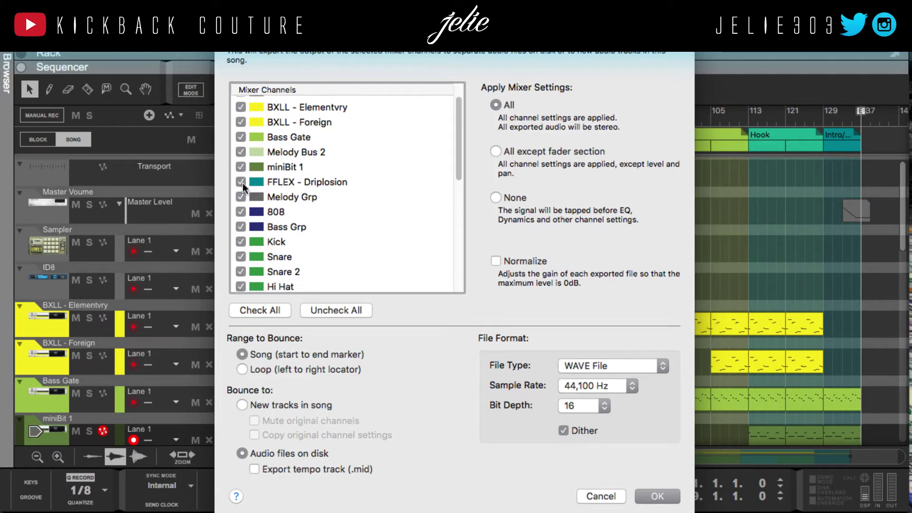
{"action": "left_click", "coordinate": [240, 152]}
{"action": "left_click", "coordinate": [241, 197]}
Step: Exclude Fx to Master, Master Grp, Drum Grp, FX 2 Reverb and master volume
{"action": "scroll", "coordinate": [261, 198], "scroll_direction": "down", "scroll_amount": 3}
{"action": "scroll", "coordinate": [264, 198], "scroll_direction": "down", "scroll_amount": 3}
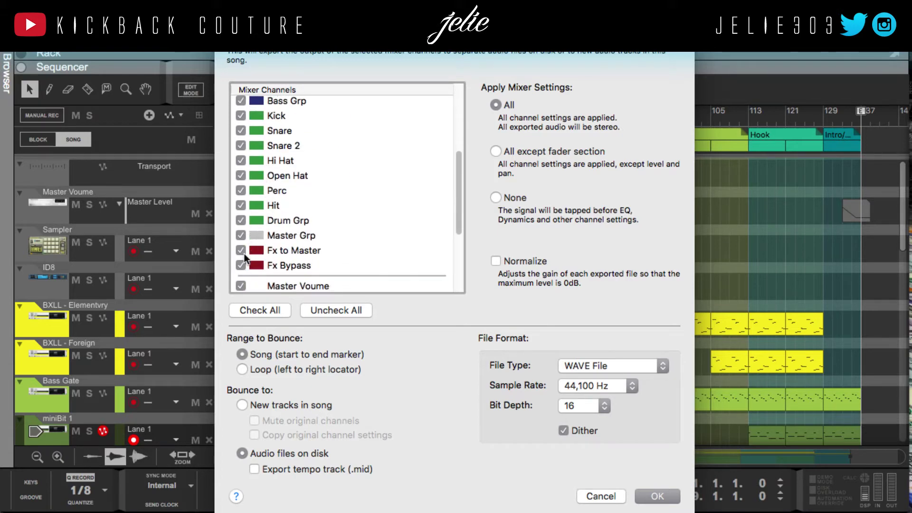
{"action": "left_click", "coordinate": [241, 250]}
{"action": "left_click", "coordinate": [240, 235]}
{"action": "left_click", "coordinate": [241, 220]}
{"action": "scroll", "coordinate": [269, 250], "scroll_direction": "down", "scroll_amount": 5}
{"action": "left_click", "coordinate": [241, 209]}
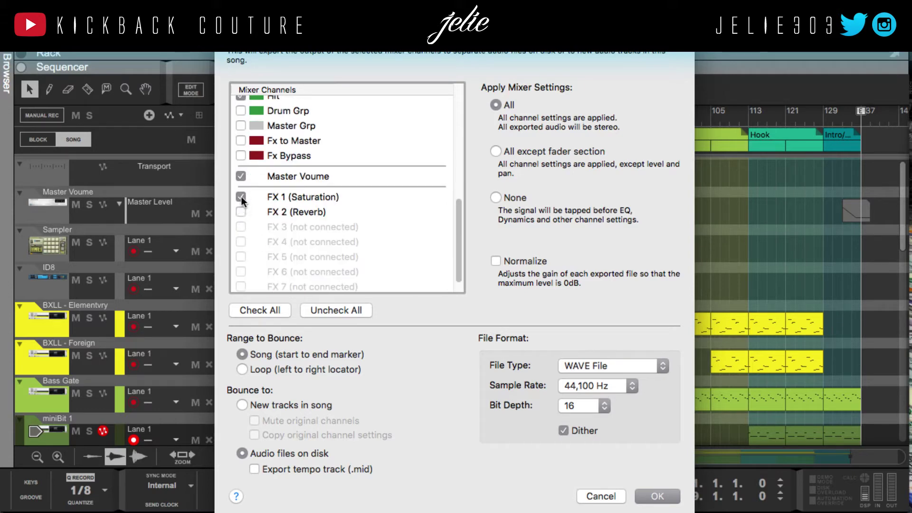
{"action": "left_click", "coordinate": [240, 177]}
{"action": "scroll", "coordinate": [250, 189], "scroll_direction": "up", "scroll_amount": 2}
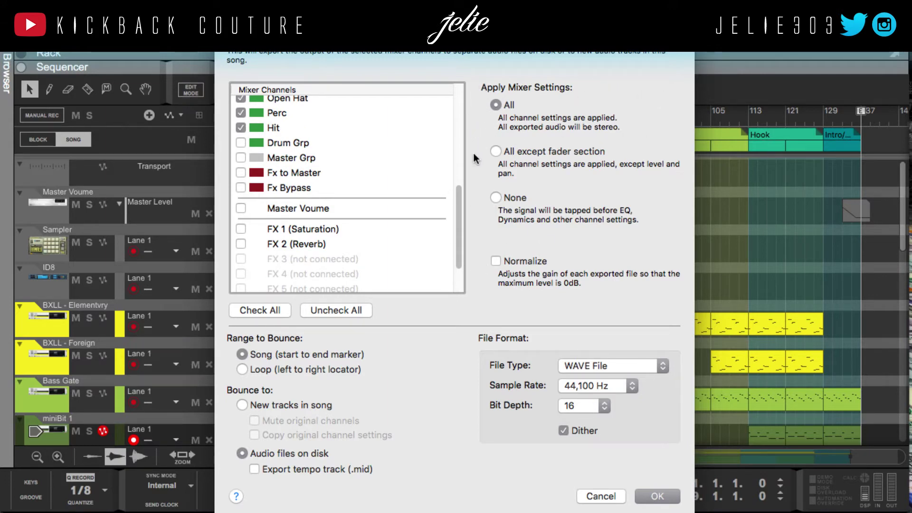
{"action": "scroll", "coordinate": [366, 133], "scroll_direction": "up", "scroll_amount": 5}
{"action": "scroll", "coordinate": [365, 139], "scroll_direction": "down", "scroll_amount": 1}
Step: Exclude Bass Grp and set Apply Mixer Settings back to All after trying None
{"action": "left_click", "coordinate": [241, 115]}
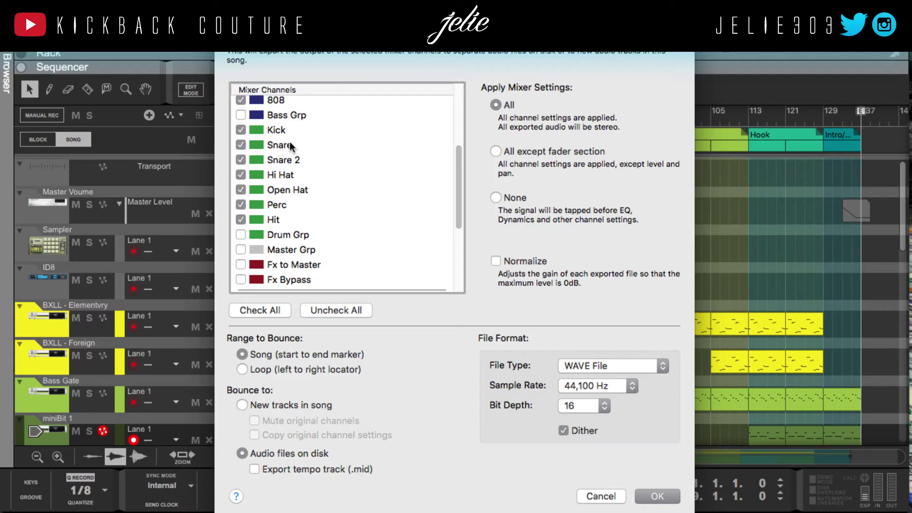
{"action": "left_click", "coordinate": [490, 199]}
{"action": "left_click", "coordinate": [497, 188]}
{"action": "left_click", "coordinate": [498, 105]}
{"action": "scroll", "coordinate": [390, 164], "scroll_direction": "down", "scroll_amount": 2}
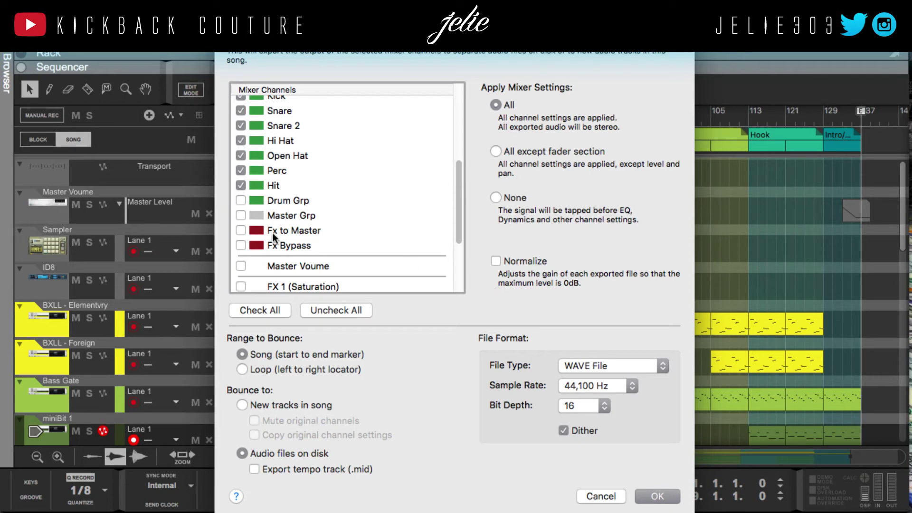
{"action": "scroll", "coordinate": [267, 233], "scroll_direction": "up", "scroll_amount": 3}
{"action": "scroll", "coordinate": [250, 193], "scroll_direction": "up", "scroll_amount": 2}
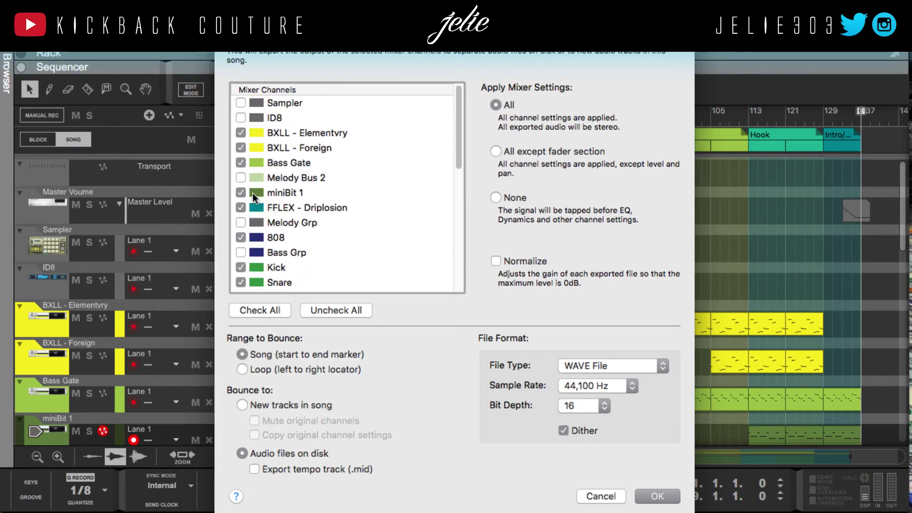
{"action": "scroll", "coordinate": [258, 189], "scroll_direction": "down", "scroll_amount": 1}
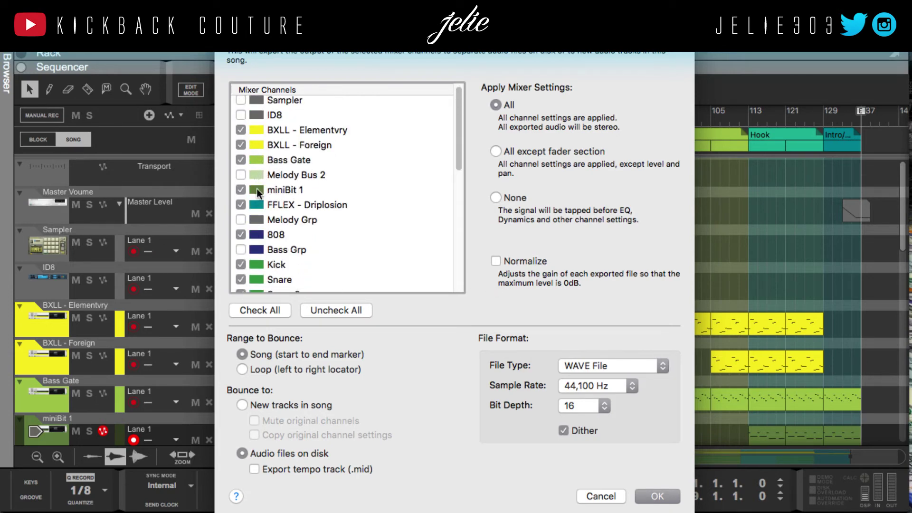
{"action": "scroll", "coordinate": [260, 193], "scroll_direction": "down", "scroll_amount": 5}
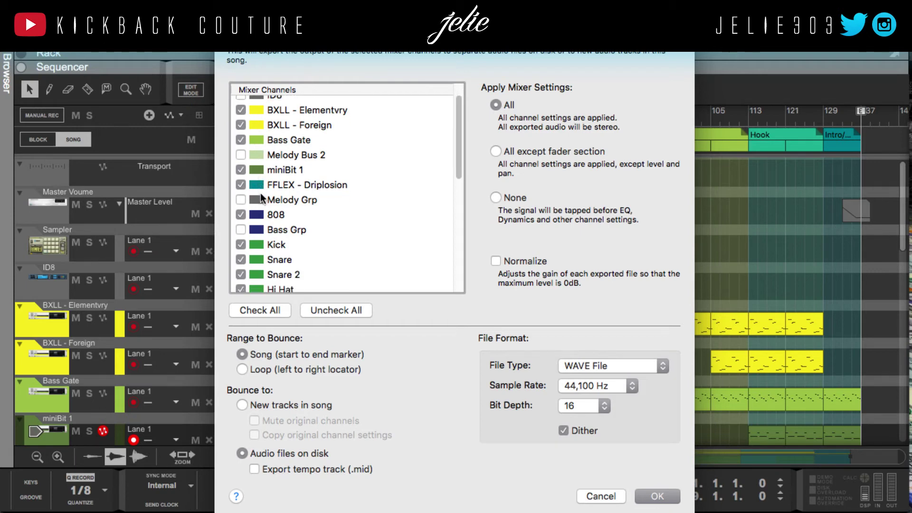
{"action": "scroll", "coordinate": [263, 198], "scroll_direction": "down", "scroll_amount": 5}
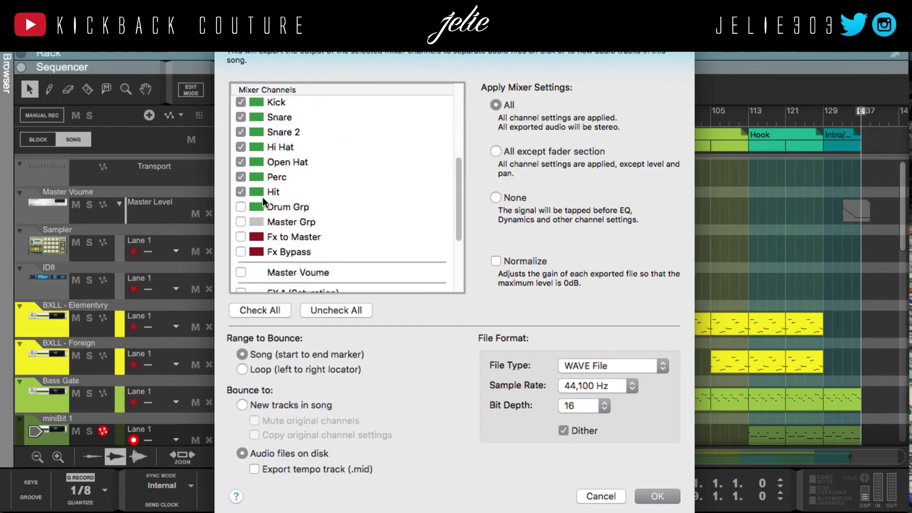
{"action": "scroll", "coordinate": [262, 199], "scroll_direction": "down", "scroll_amount": 5}
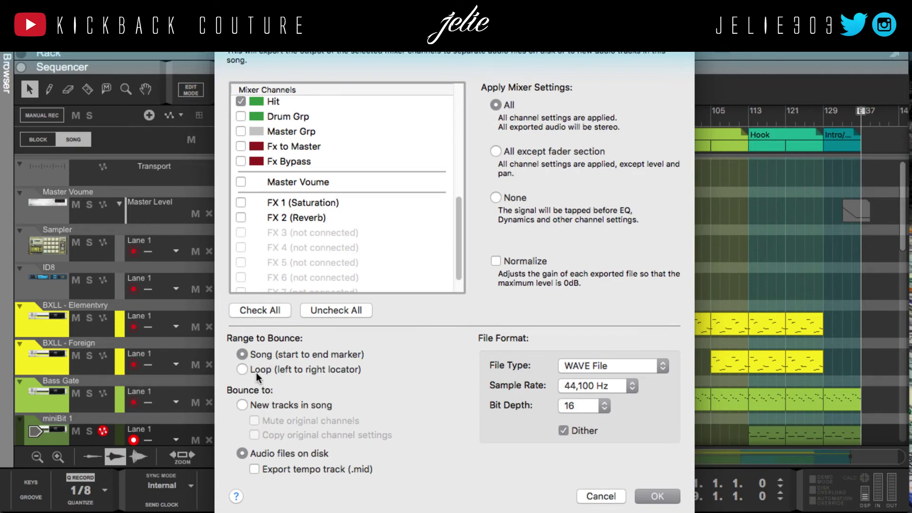
{"action": "left_click_drag", "start_coordinate": [349, 20], "coordinate": [560, 119]}
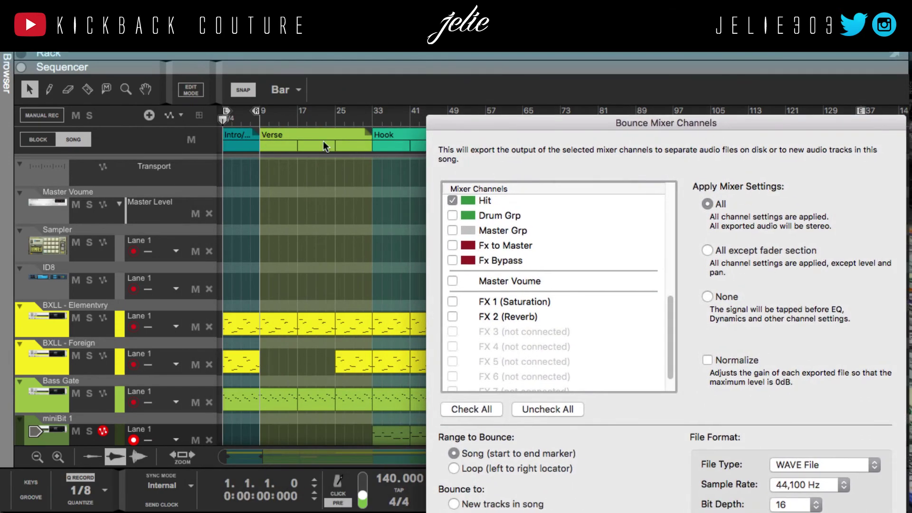
{"action": "left_click_drag", "start_coordinate": [473, 124], "coordinate": [256, 25]}
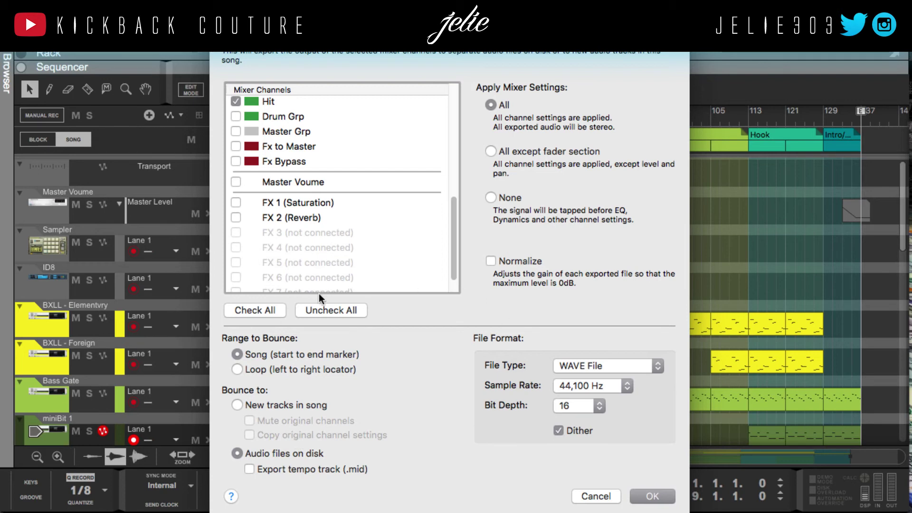
Step: Keep 'Audio files on disk' as the bounce destination alongside the tempo track export
{"action": "left_click", "coordinate": [306, 452]}
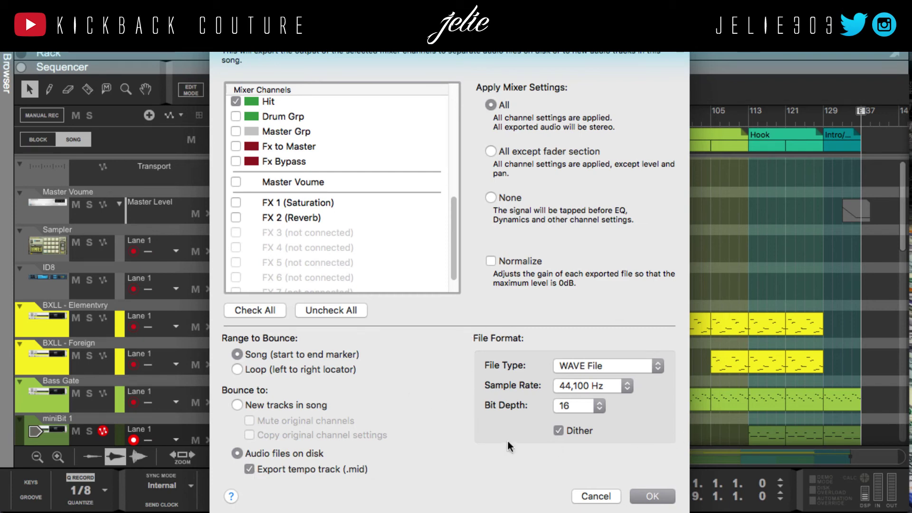
Step: Set the bounce file type to WAVE with a 24-bit depth
{"action": "left_click", "coordinate": [609, 363]}
{"action": "left_click", "coordinate": [610, 348]}
{"action": "left_click", "coordinate": [600, 405]}
{"action": "left_click", "coordinate": [585, 418]}
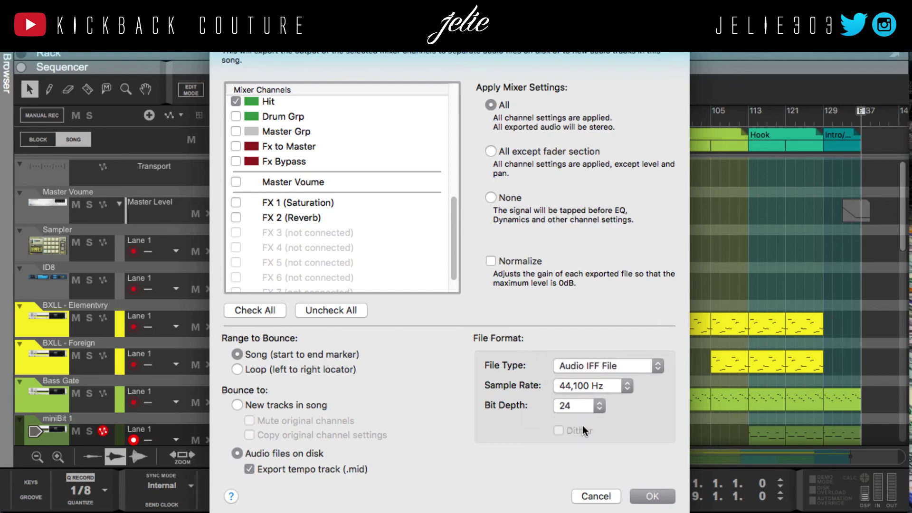
{"action": "left_click", "coordinate": [580, 404]}
{"action": "left_click", "coordinate": [577, 395]}
{"action": "left_click", "coordinate": [589, 366]}
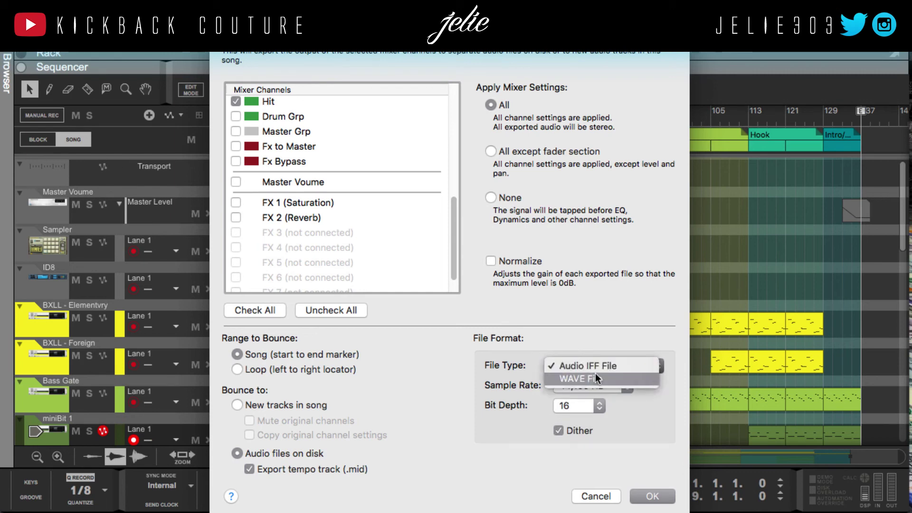
{"action": "left_click", "coordinate": [596, 373]}
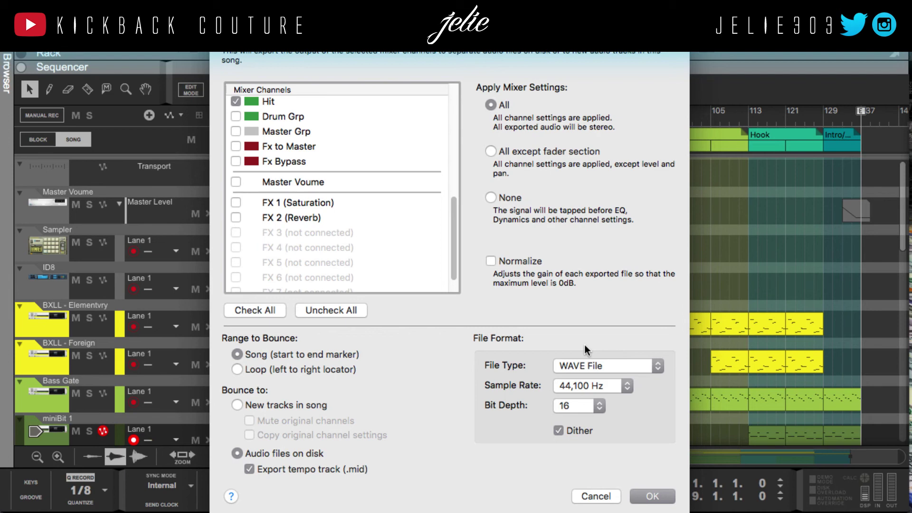
{"action": "left_click", "coordinate": [575, 407]}
{"action": "left_click", "coordinate": [576, 417]}
Step: Accept the bounce settings to bring up the output folder chooser at Desktop
{"action": "scroll", "coordinate": [360, 282], "scroll_direction": "up", "scroll_amount": 10}
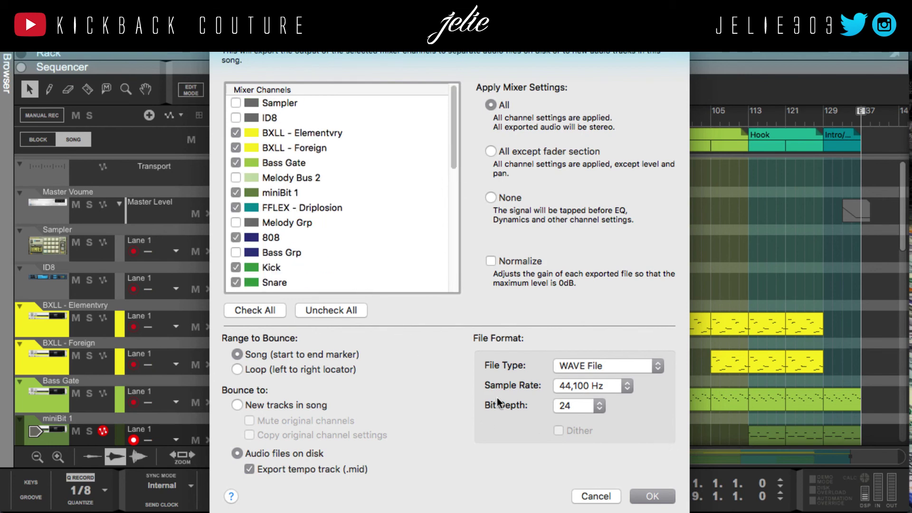
{"action": "scroll", "coordinate": [380, 225], "scroll_direction": "down", "scroll_amount": 10}
{"action": "left_click", "coordinate": [651, 496]}
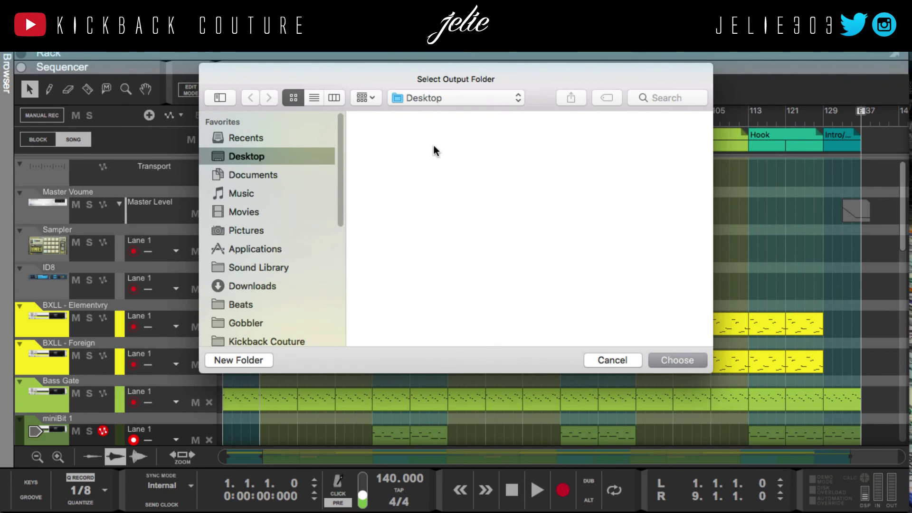
Step: Create a 'Stems' folder on the Desktop and choose it as the bounce destination
{"action": "left_click", "coordinate": [244, 360]}
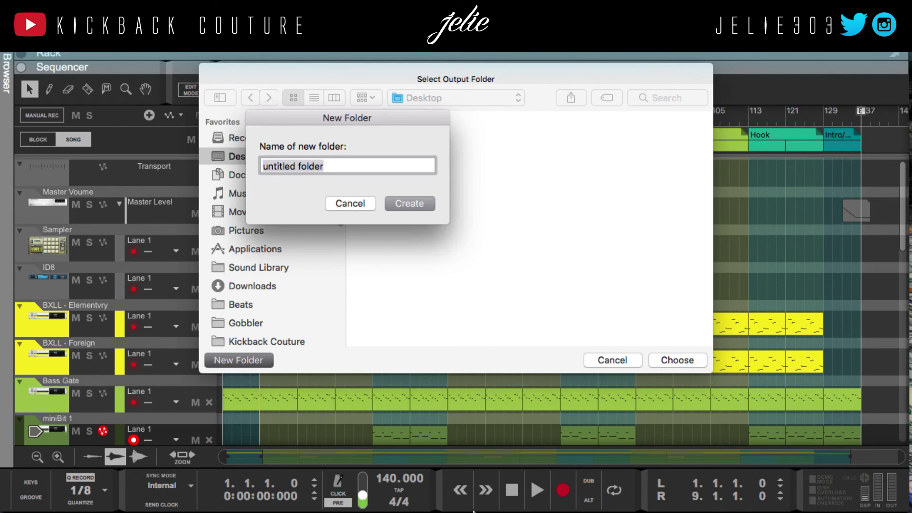
{"action": "type", "text": "Stems"}
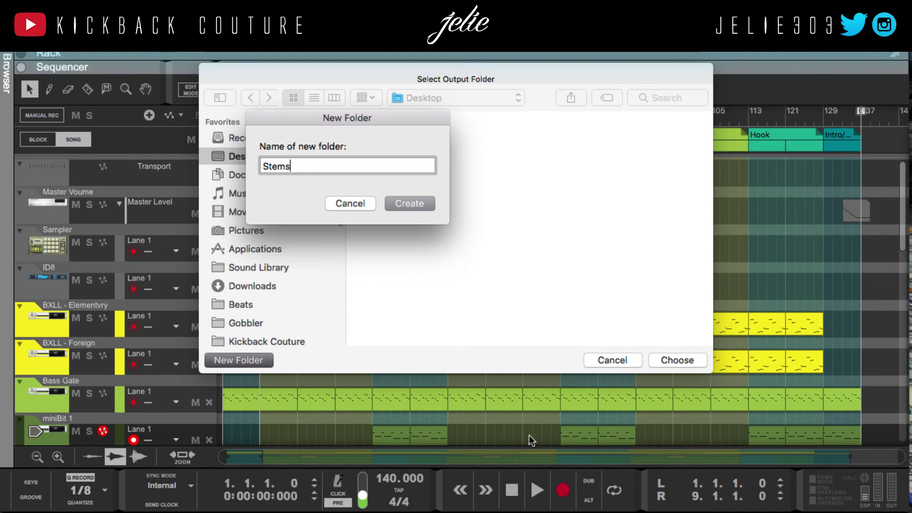
{"action": "left_click", "coordinate": [430, 203]}
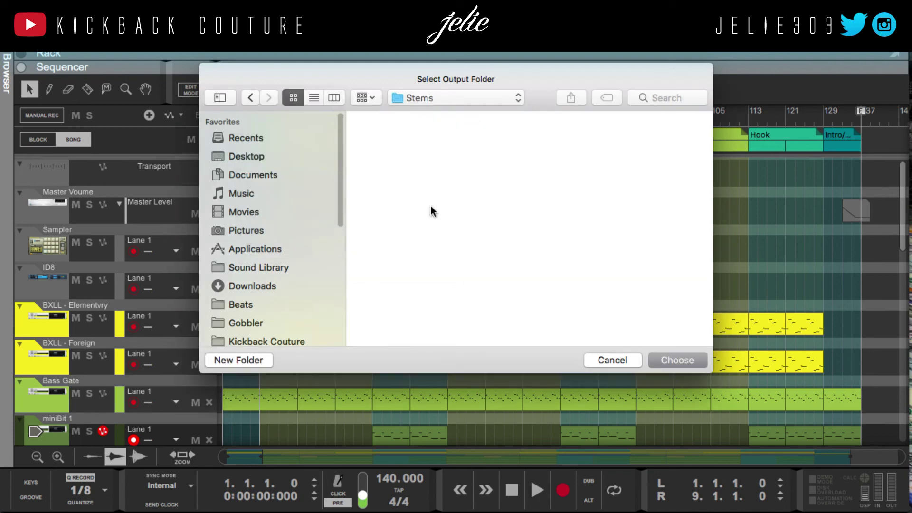
{"action": "left_click", "coordinate": [666, 360]}
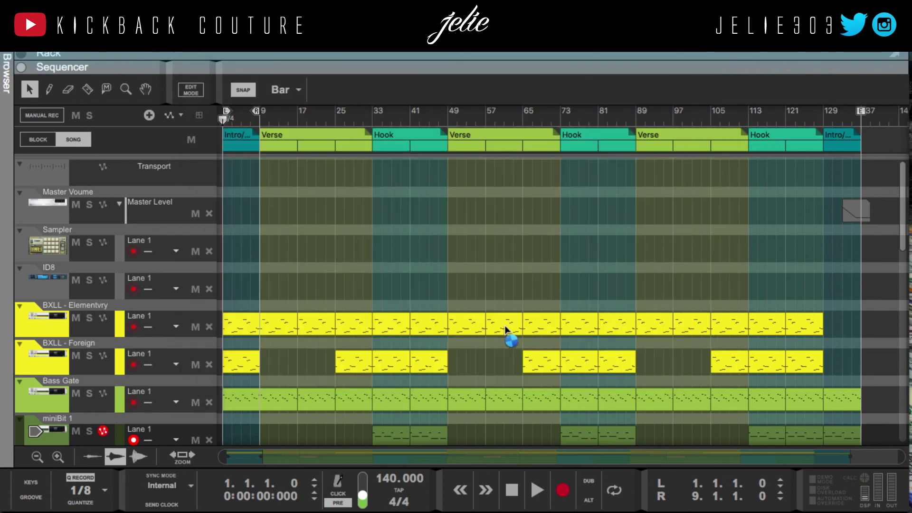